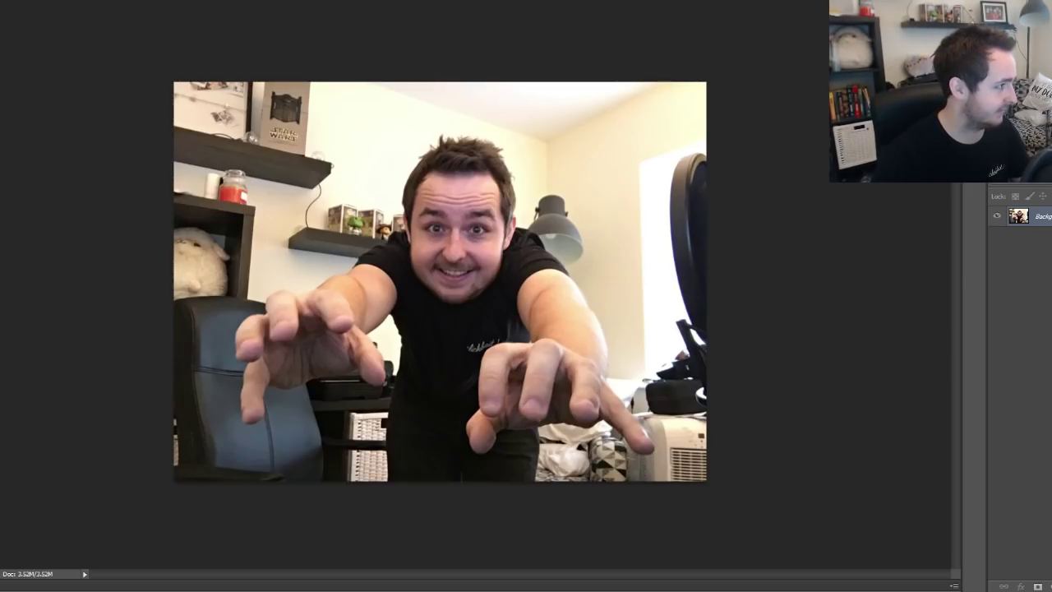
Lasso-trace the outline of the lunging body in the room photo, down along the feet
{"action": "scroll", "coordinate": [547, 182], "scroll_direction": "up", "scroll_amount": 5}
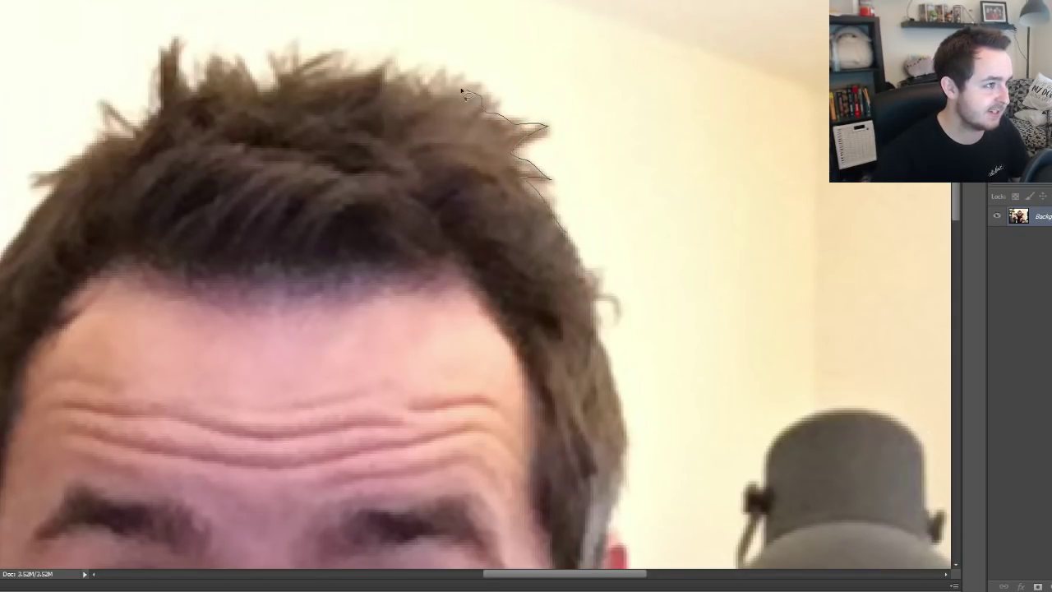
{"action": "scroll", "coordinate": [391, 78], "scroll_direction": "down", "scroll_amount": 5}
{"action": "left_click_drag", "start_coordinate": [391, 78], "coordinate": [343, 274]}
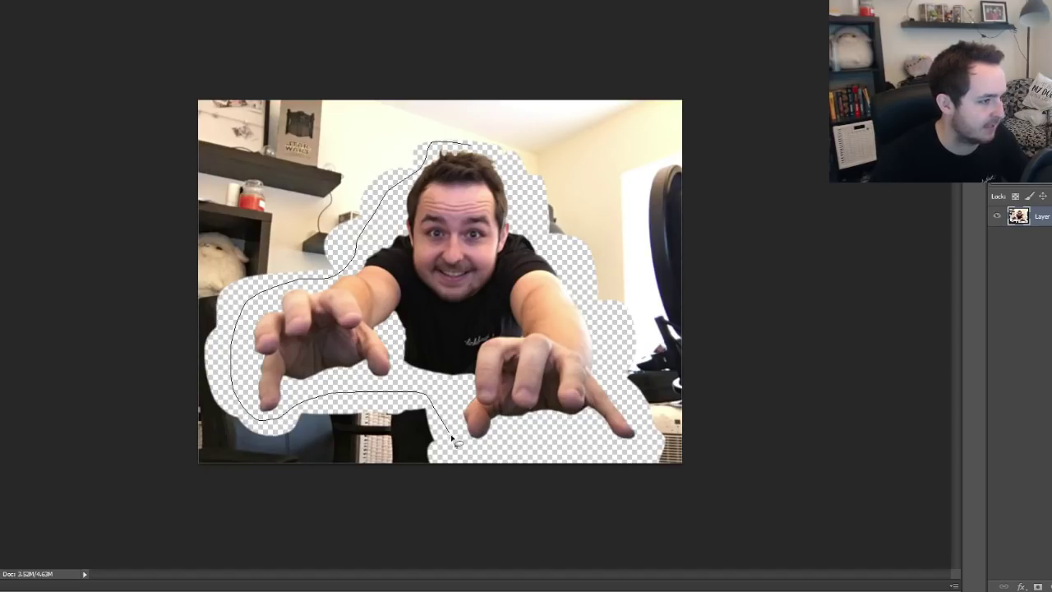
{"action": "left_click_drag", "start_coordinate": [455, 441], "coordinate": [584, 459]}
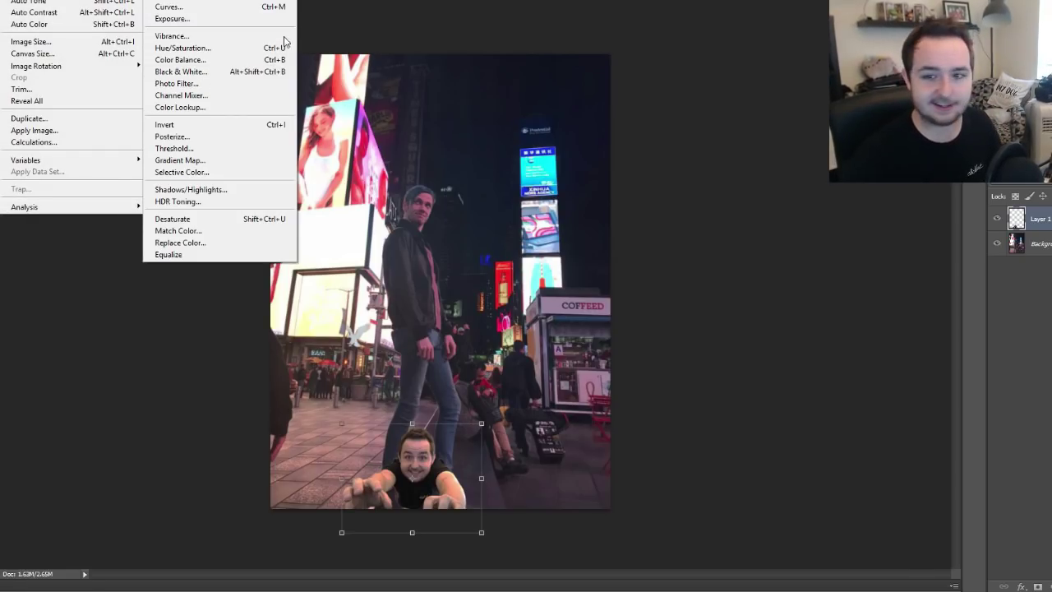
Scroll over the Times Square composite to check the lunging cut-out below the standing friend
{"action": "scroll", "coordinate": [437, 401], "scroll_direction": "up", "scroll_amount": 1}
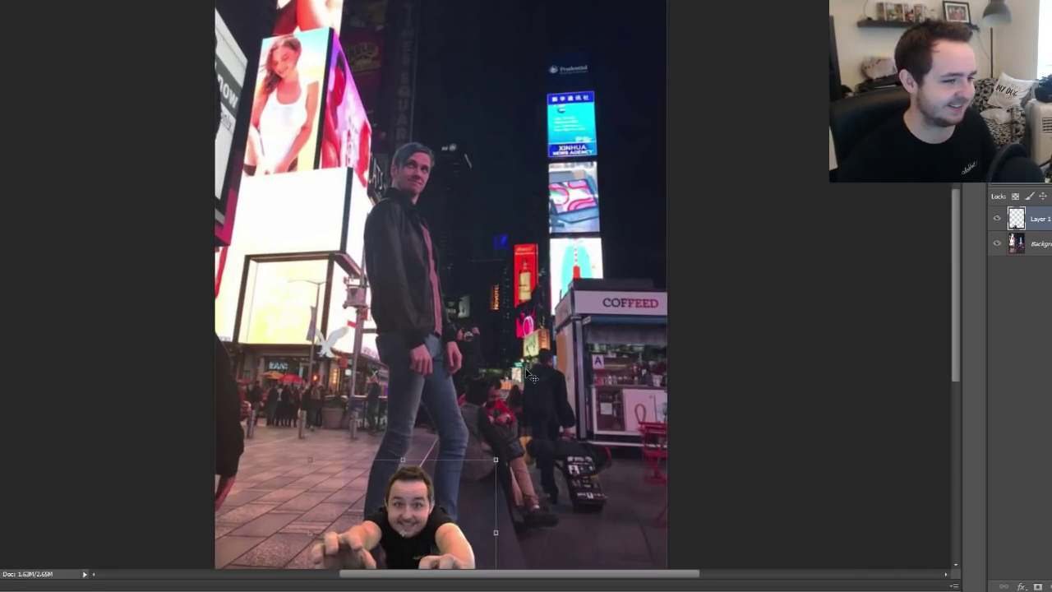
{"action": "scroll", "coordinate": [530, 376], "scroll_direction": "down", "scroll_amount": 1}
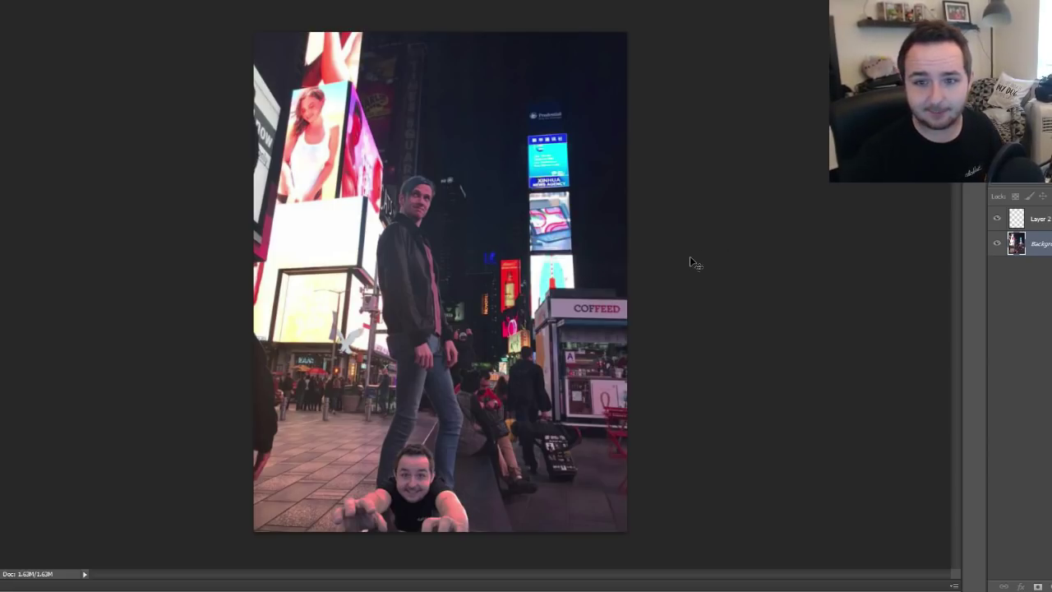
{"action": "scroll", "coordinate": [729, 252], "scroll_direction": "up", "scroll_amount": 1}
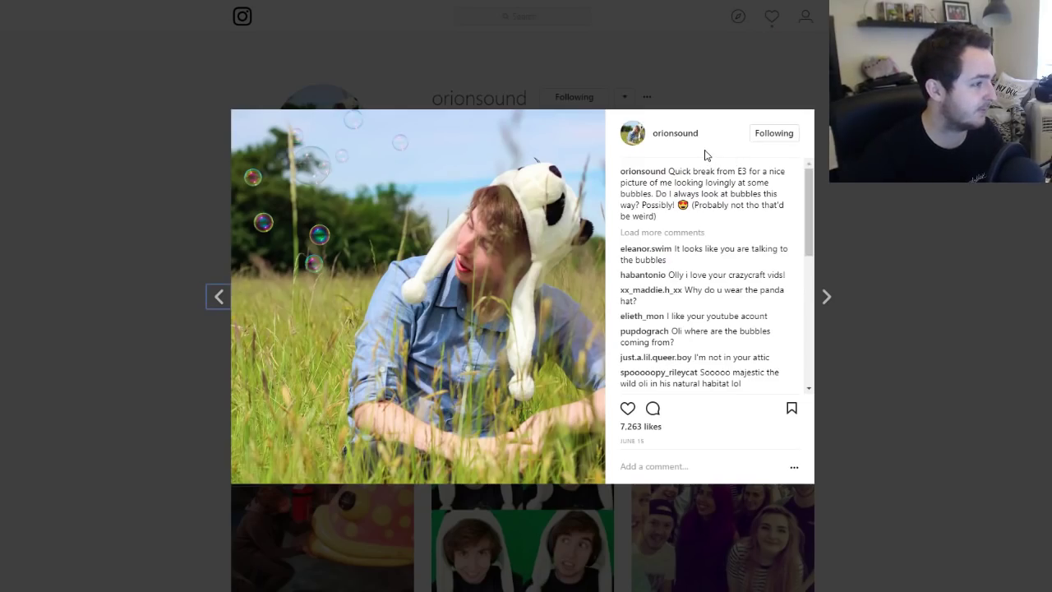
Capture screenshots of the panda-hat meadow post with Print Screen
{"action": "key", "text": "Print"}
{"action": "key", "text": "ctrl+s"}
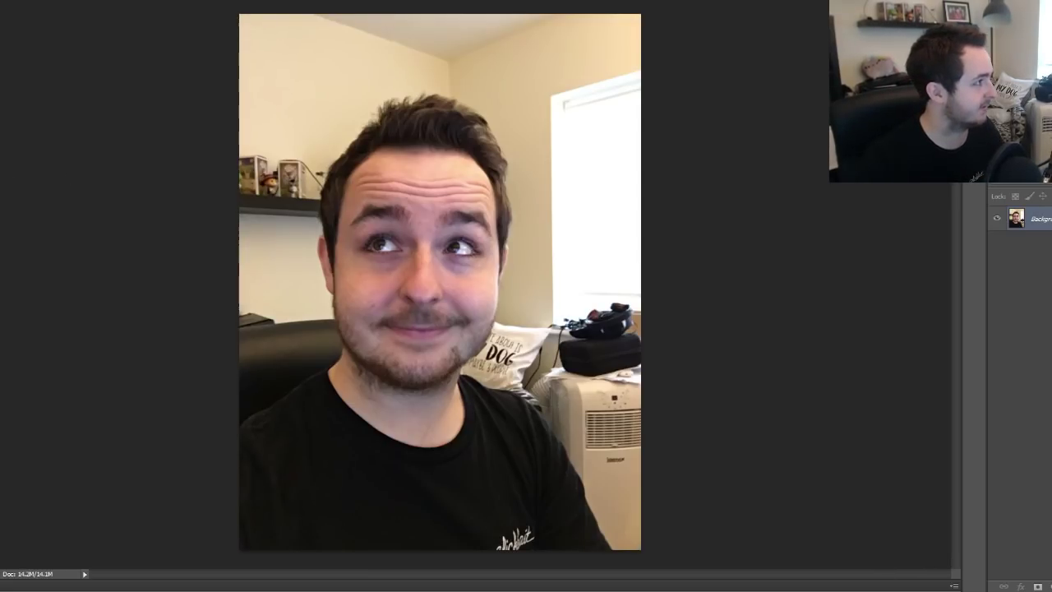
Cut the face from the selfie and shrink a pasted copy into a bubble
{"action": "mouse_move", "coordinate": [415, 147]}
{"action": "left_mouse_down"}
{"action": "mouse_move", "coordinate": [495, 147]}
{"action": "mouse_move", "coordinate": [362, 312]}
{"action": "left_mouse_up"}
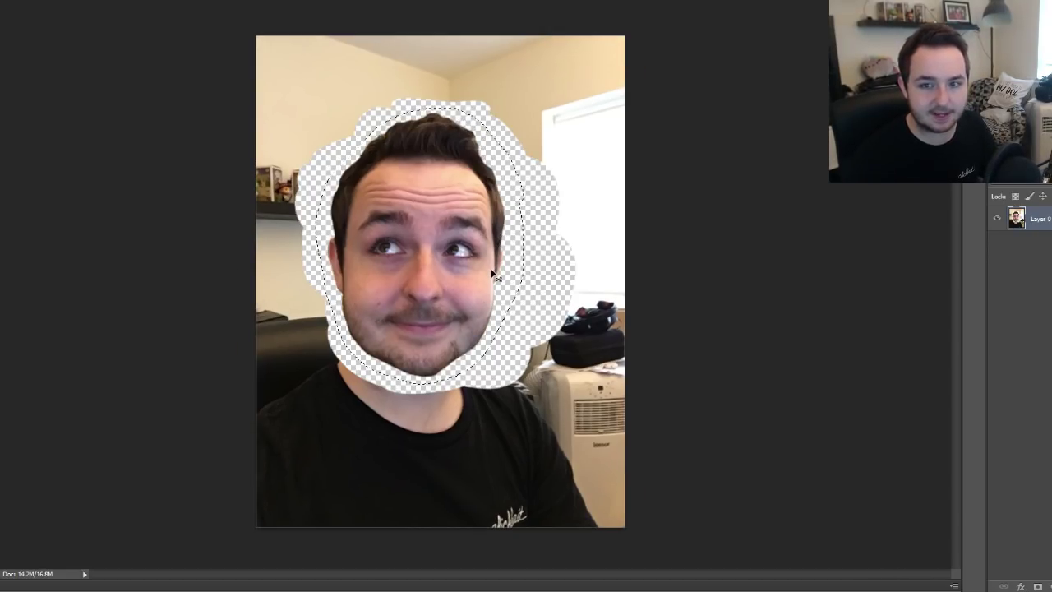
{"action": "key", "text": "ctrl+x"}
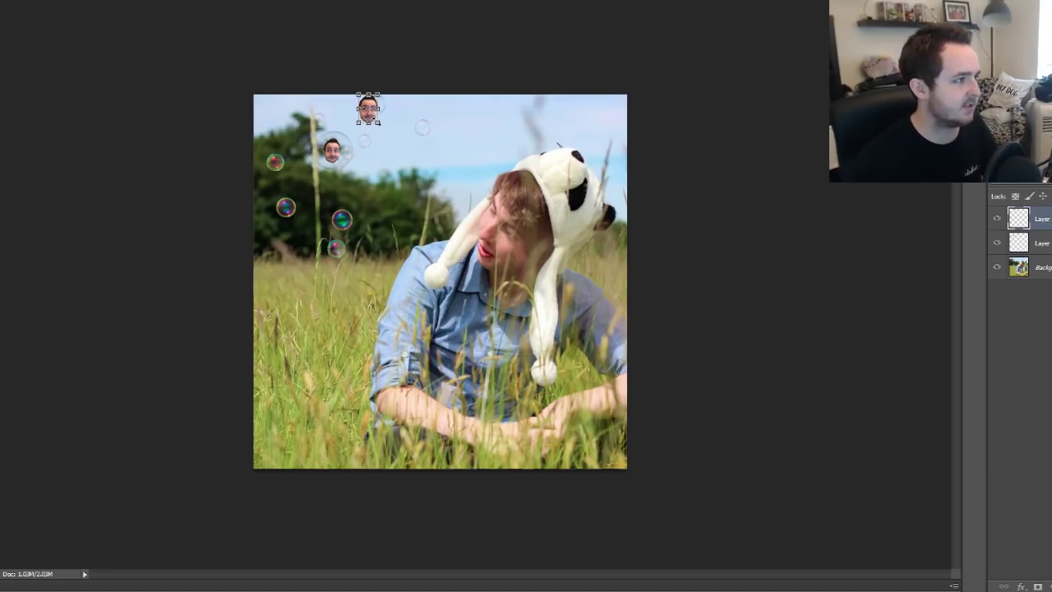
{"action": "scroll", "coordinate": [360, 106], "scroll_direction": "up", "scroll_amount": 2}
{"action": "mouse_move", "coordinate": [349, 163]}
{"action": "left_mouse_down"}
{"action": "mouse_move", "coordinate": [334, 146]}
{"action": "mouse_move", "coordinate": [343, 149]}
{"action": "left_mouse_up"}
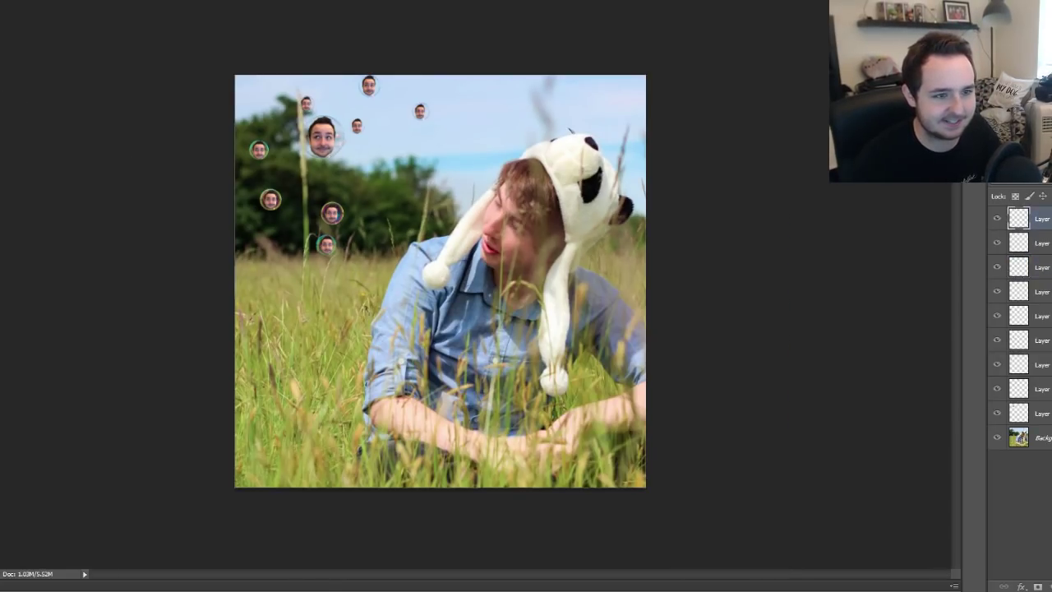
Merge all the face layers above the background into one layer
{"action": "key", "text": "ctrl+alt+a"}
{"action": "right_click", "coordinate": [1027, 219]}
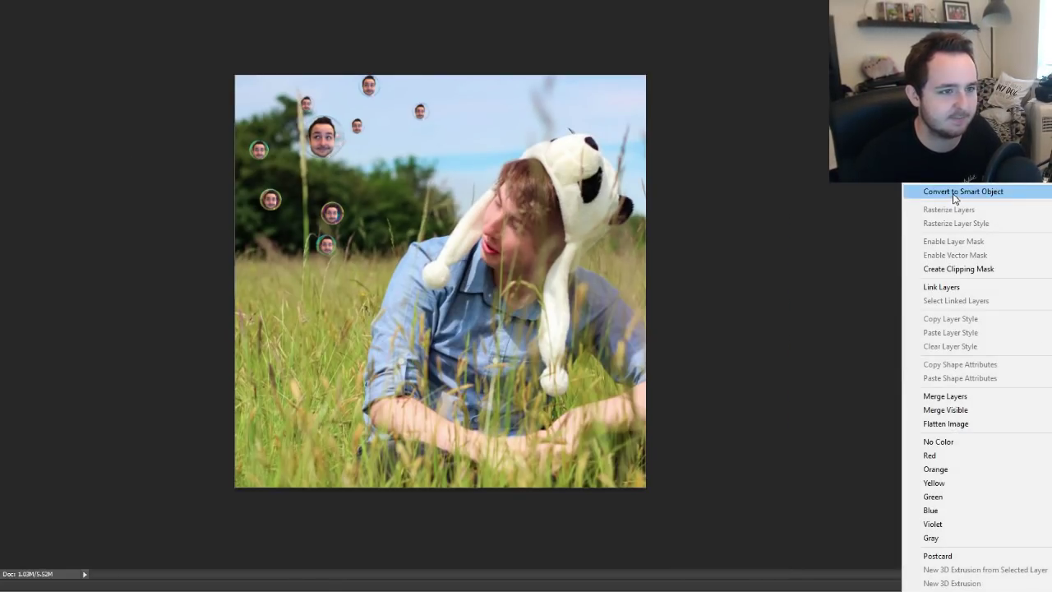
{"action": "left_click", "coordinate": [978, 384]}
{"action": "key", "text": "ctrl+plus"}
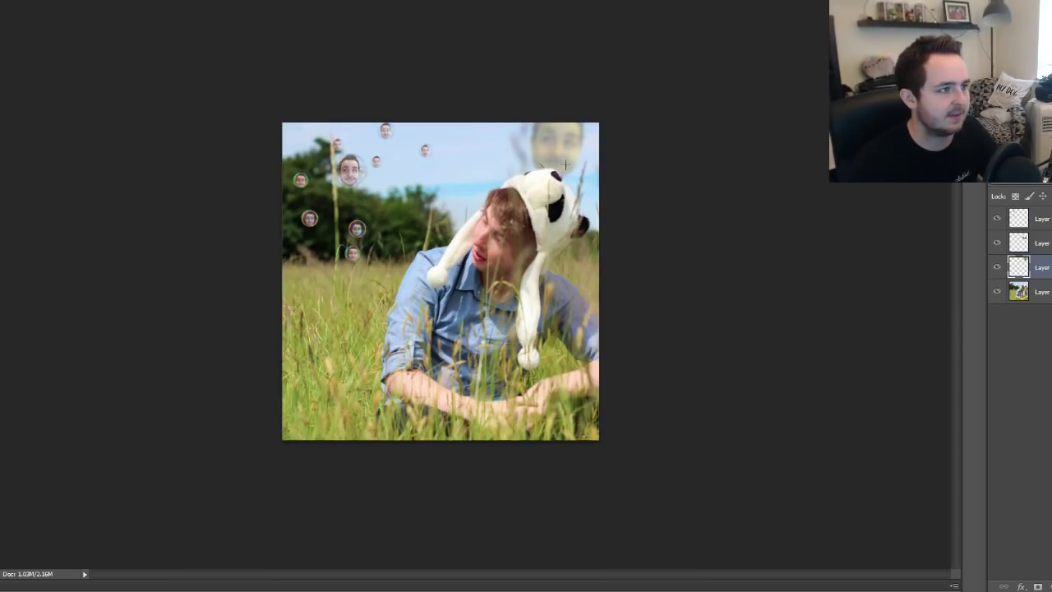
Scroll around the meadow composite to view the faint face in the sky
{"action": "scroll", "coordinate": [566, 164], "scroll_direction": "up", "scroll_amount": 2}
{"action": "scroll", "coordinate": [751, 66], "scroll_direction": "up", "scroll_amount": 2}
{"action": "scroll", "coordinate": [751, 65], "scroll_direction": "up", "scroll_amount": 2}
{"action": "scroll", "coordinate": [710, 108], "scroll_direction": "up", "scroll_amount": 1}
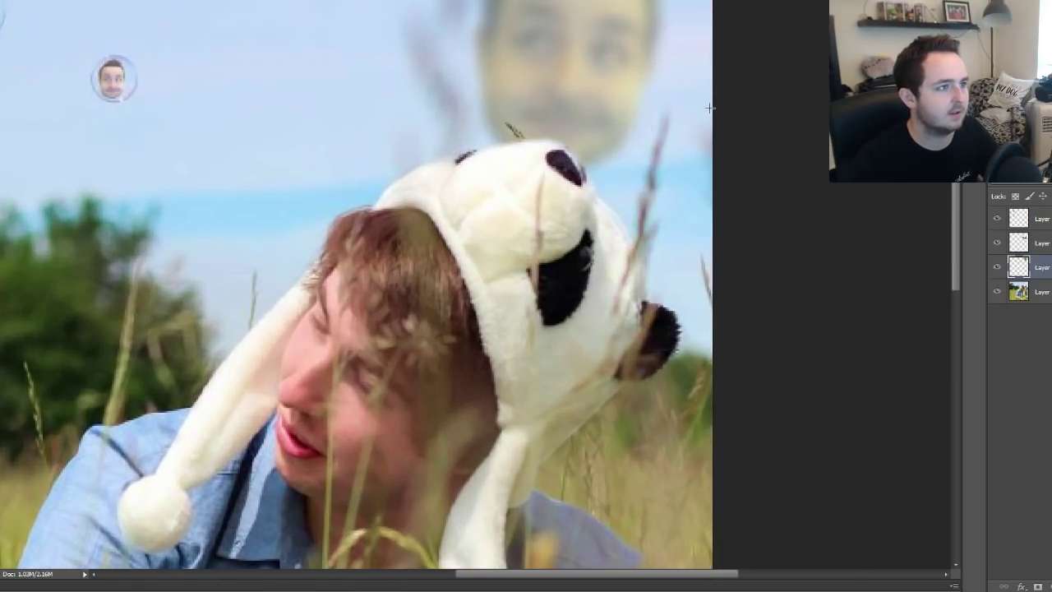
{"action": "scroll", "coordinate": [710, 108], "scroll_direction": "up", "scroll_amount": 3}
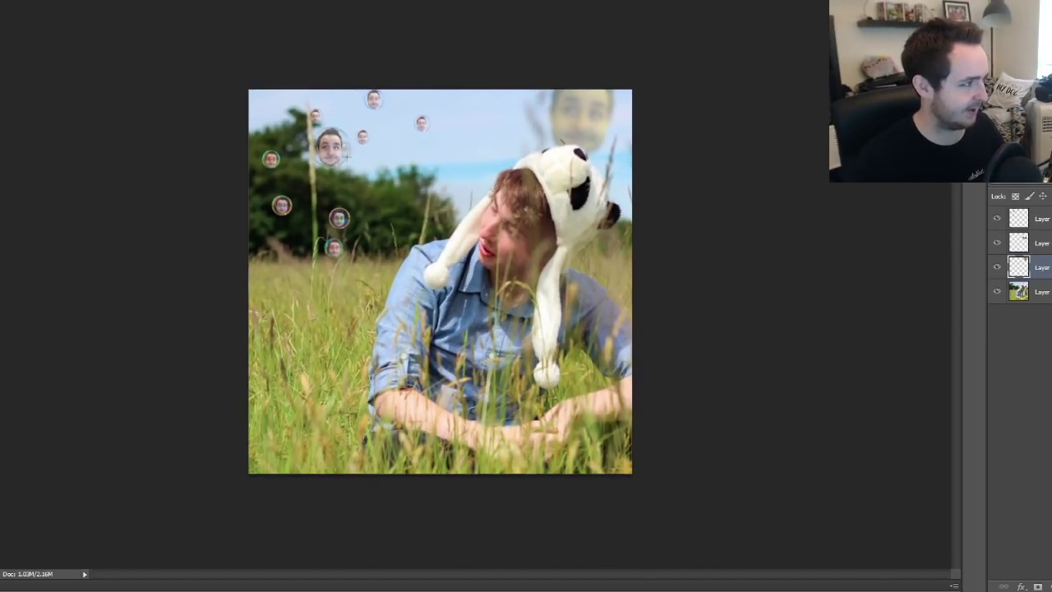
{"action": "scroll", "coordinate": [751, 216], "scroll_direction": "up", "scroll_amount": 3}
{"action": "scroll", "coordinate": [745, 226], "scroll_direction": "down", "scroll_amount": 1}
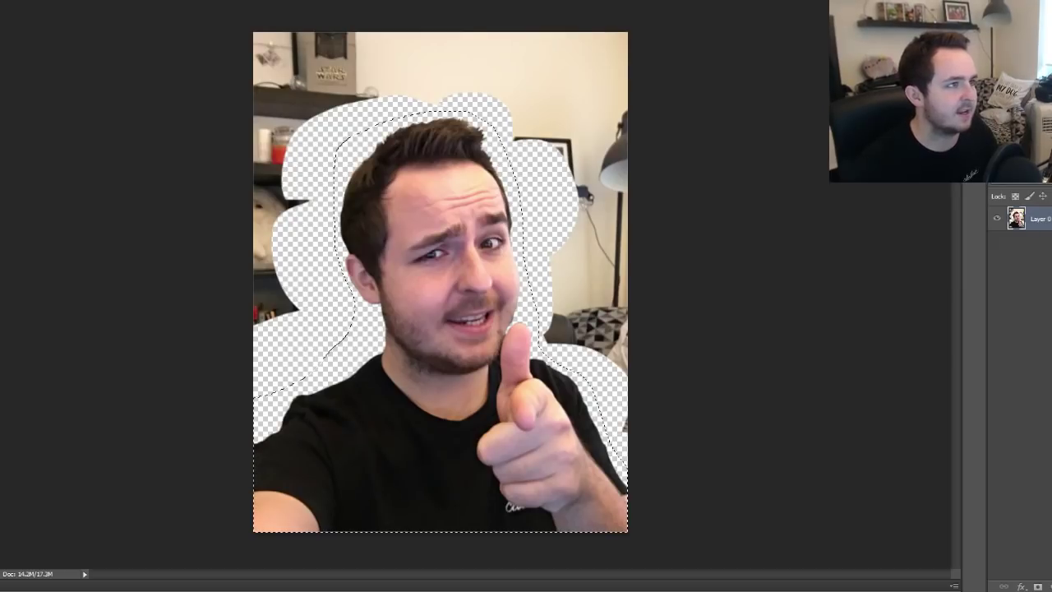
Free Transform the pasted pointing selfie to fit over the group photo
{"action": "key", "text": "ctrl+t"}
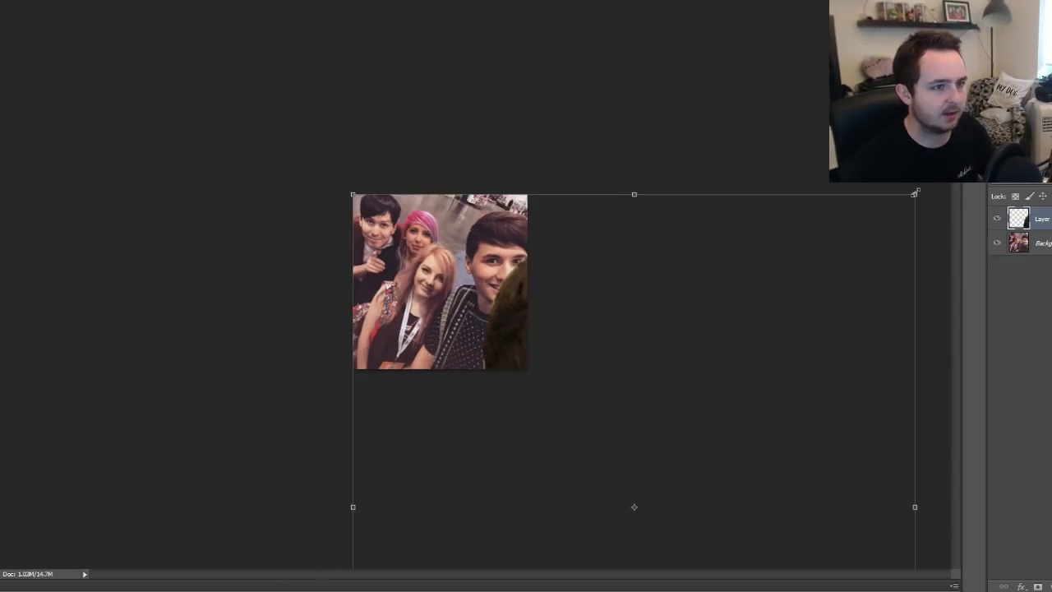
{"action": "left_click_drag", "start_coordinate": [575, 399], "coordinate": [449, 277]}
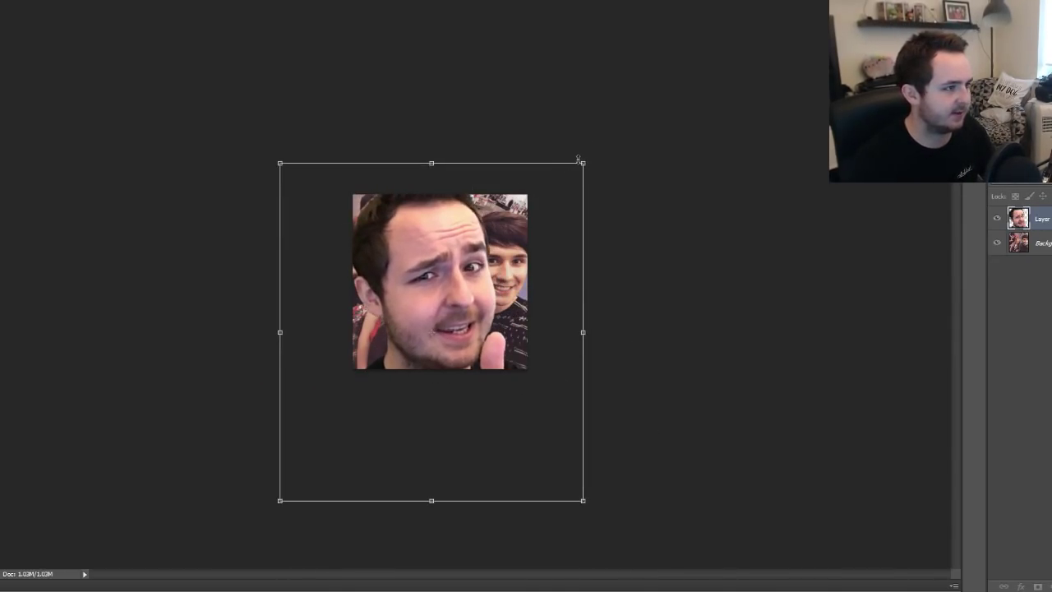
{"action": "mouse_move", "coordinate": [580, 159]}
{"action": "left_mouse_down"}
{"action": "mouse_move", "coordinate": [529, 251]}
{"action": "mouse_move", "coordinate": [524, 305]}
{"action": "left_mouse_up"}
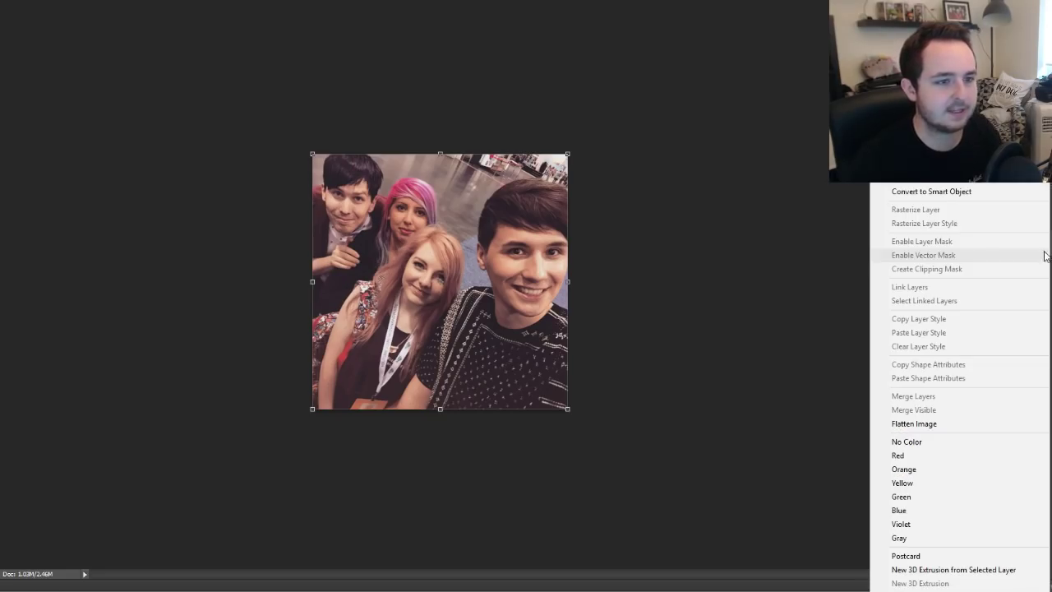
Duplicate the group selfie layer, swap layer visibility, and commit the head peeking behind the friends
{"action": "left_click", "coordinate": [913, 158]}
{"action": "key", "text": "Return"}
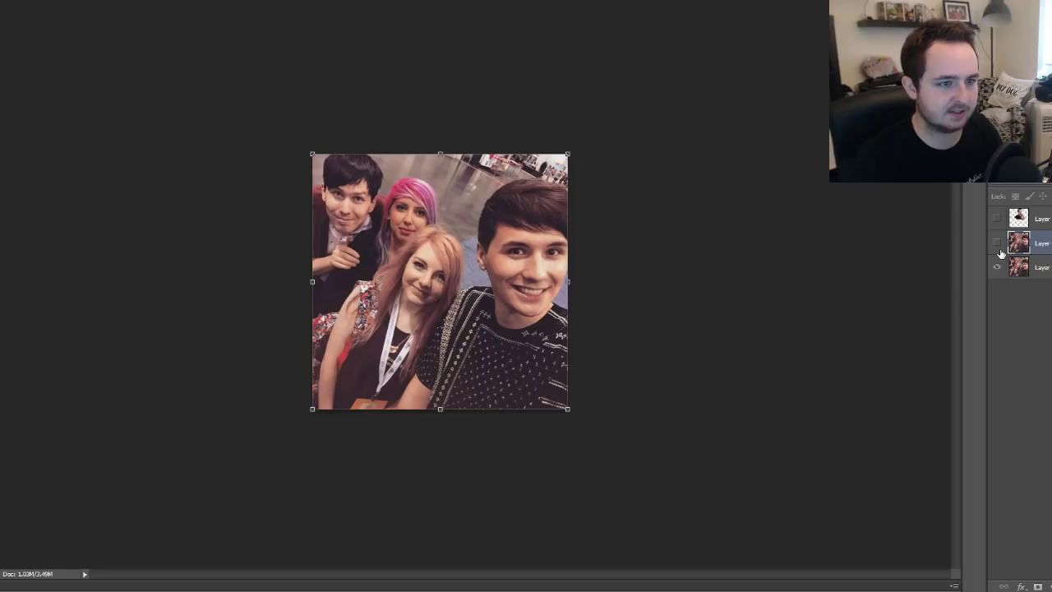
{"action": "left_click", "coordinate": [996, 242]}
{"action": "left_click", "coordinate": [997, 267]}
{"action": "scroll", "coordinate": [579, 296], "scroll_direction": "up", "scroll_amount": 3}
{"action": "scroll", "coordinate": [555, 340], "scroll_direction": "up", "scroll_amount": 2}
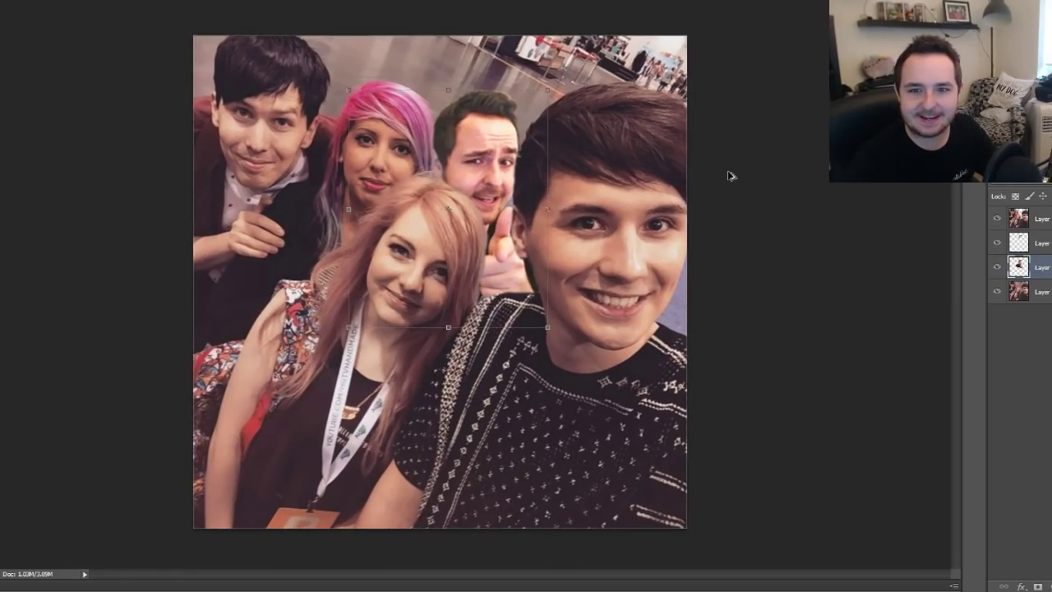
{"action": "key", "text": "Return"}
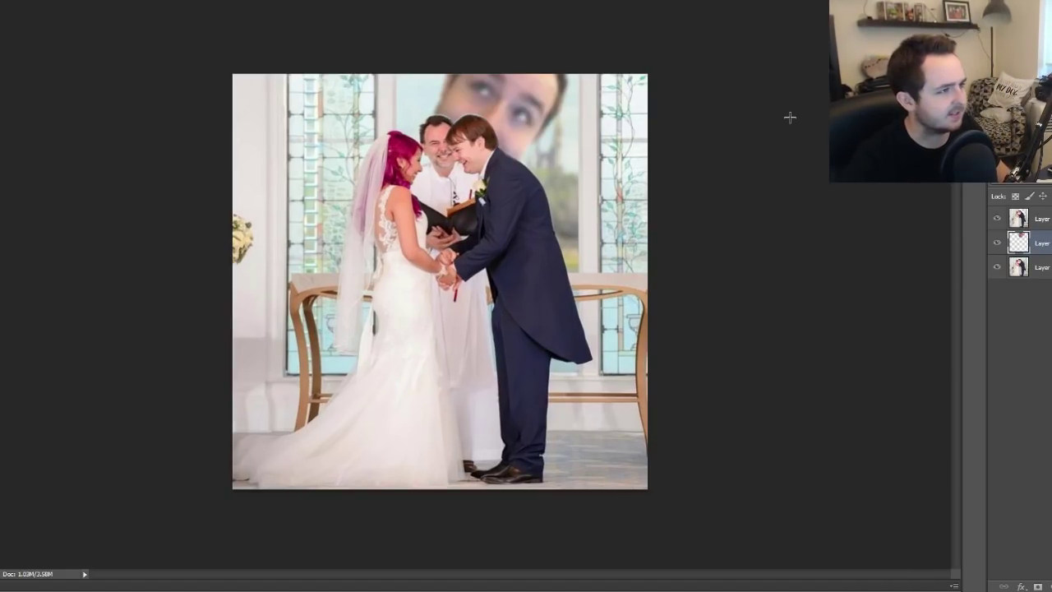
Save the giant-face wedding composite in JPEG format as yammy.jpg in the After folder
{"action": "key", "text": "ctrl+0"}
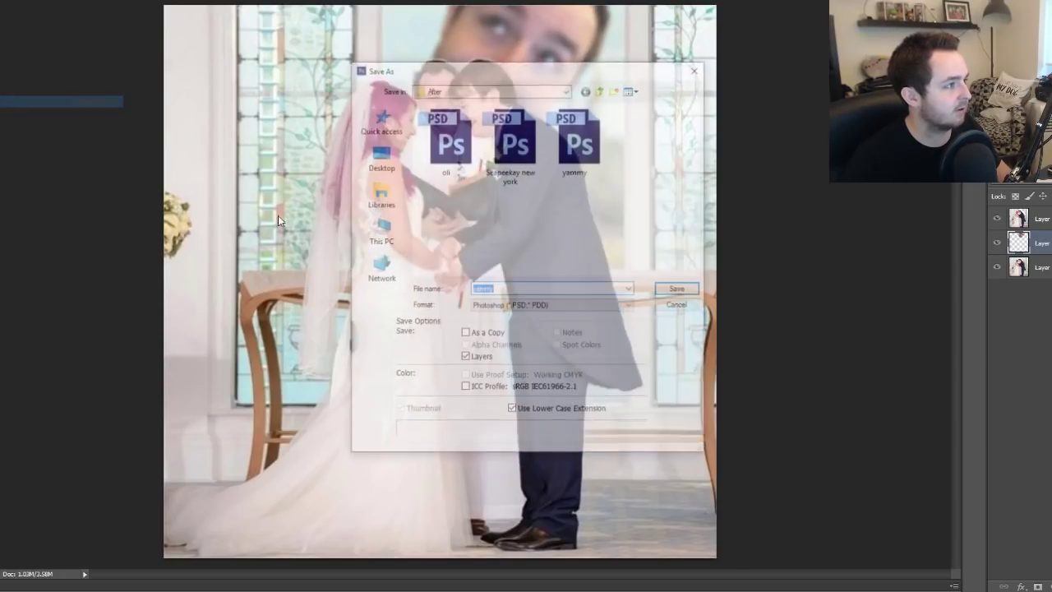
{"action": "left_click", "coordinate": [37, 103]}
{"action": "left_click", "coordinate": [509, 305]}
{"action": "left_click", "coordinate": [502, 391]}
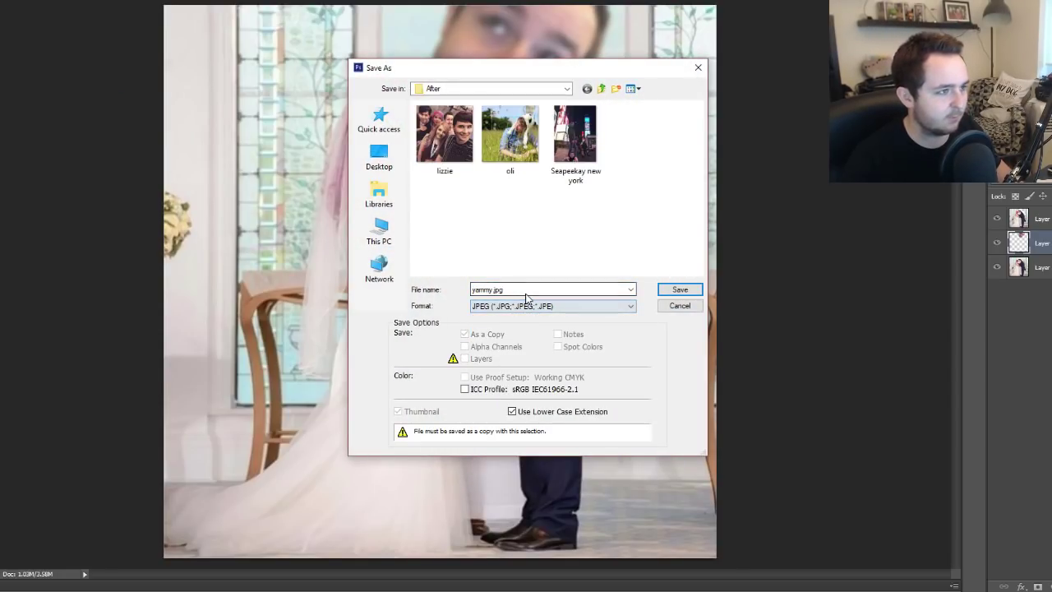
{"action": "double_click", "coordinate": [526, 294]}
{"action": "key", "text": "Return"}
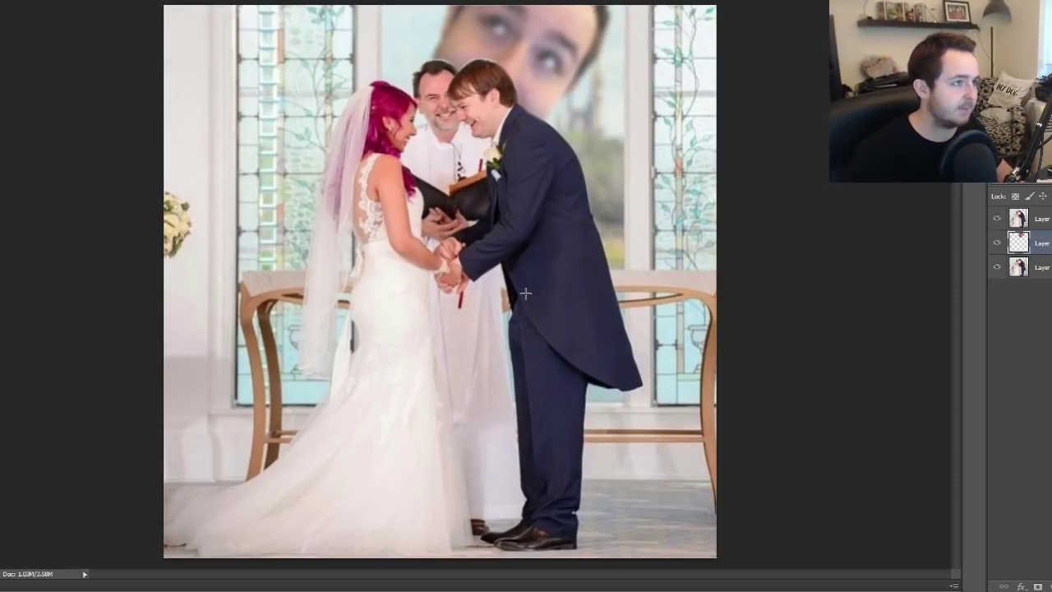
{"action": "key", "text": "ctrl+minus"}
{"action": "key", "text": "ctrl+minus"}
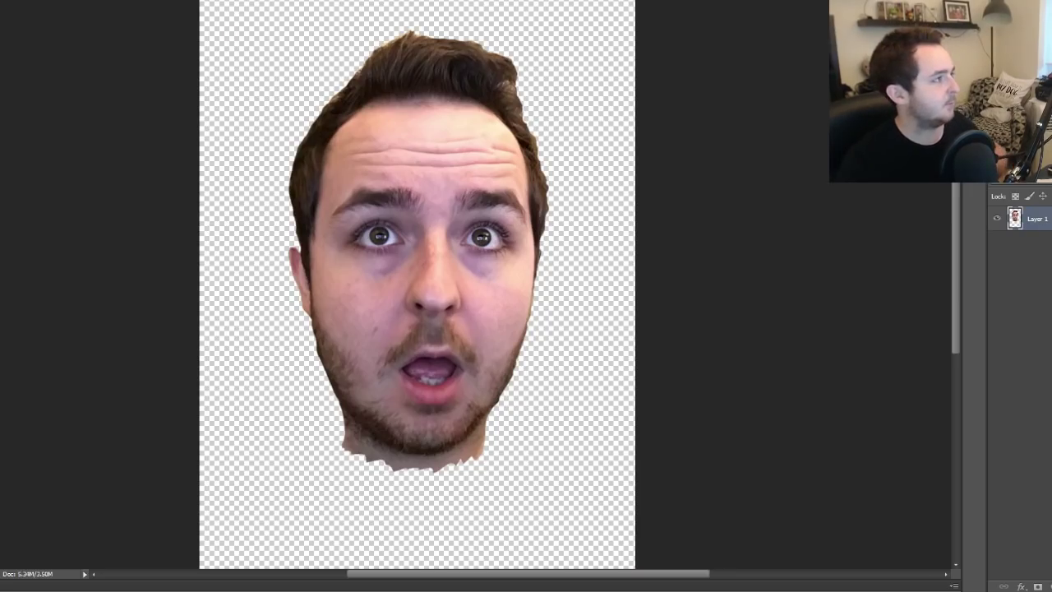
Drain the face's colour with Hue/Saturation and paint blood splatter on the left of the neck
{"action": "key", "text": "alt+i"}
{"action": "key", "text": "j"}
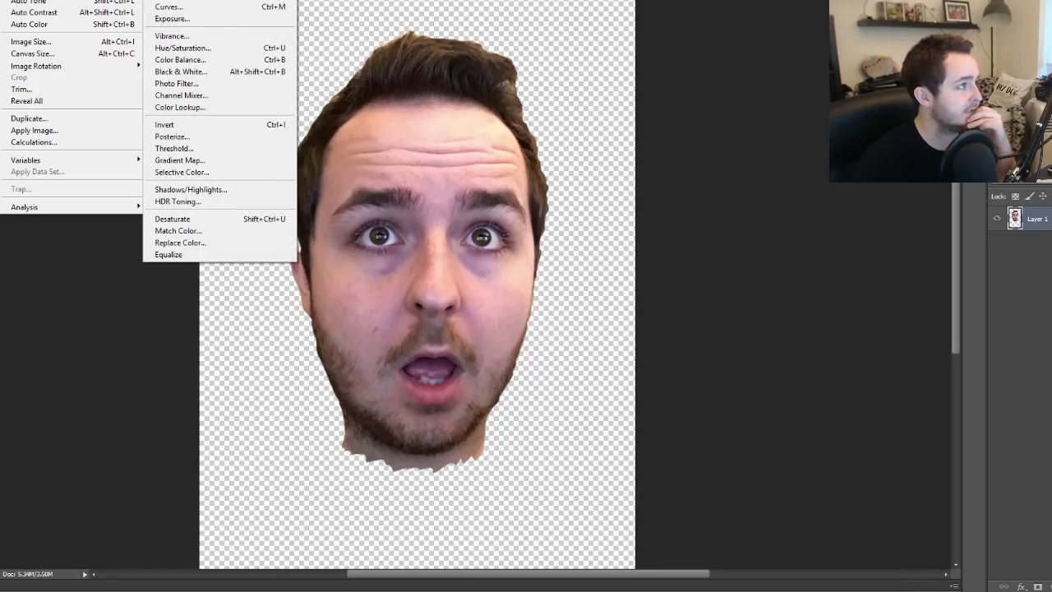
{"action": "left_click", "coordinate": [208, 47]}
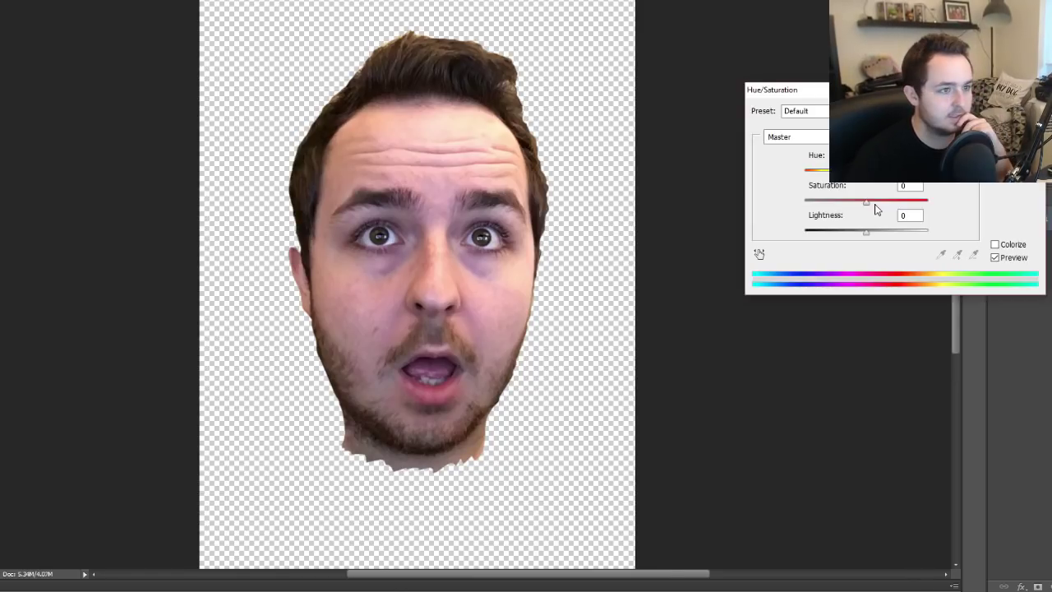
{"action": "left_click_drag", "start_coordinate": [874, 207], "coordinate": [836, 209]}
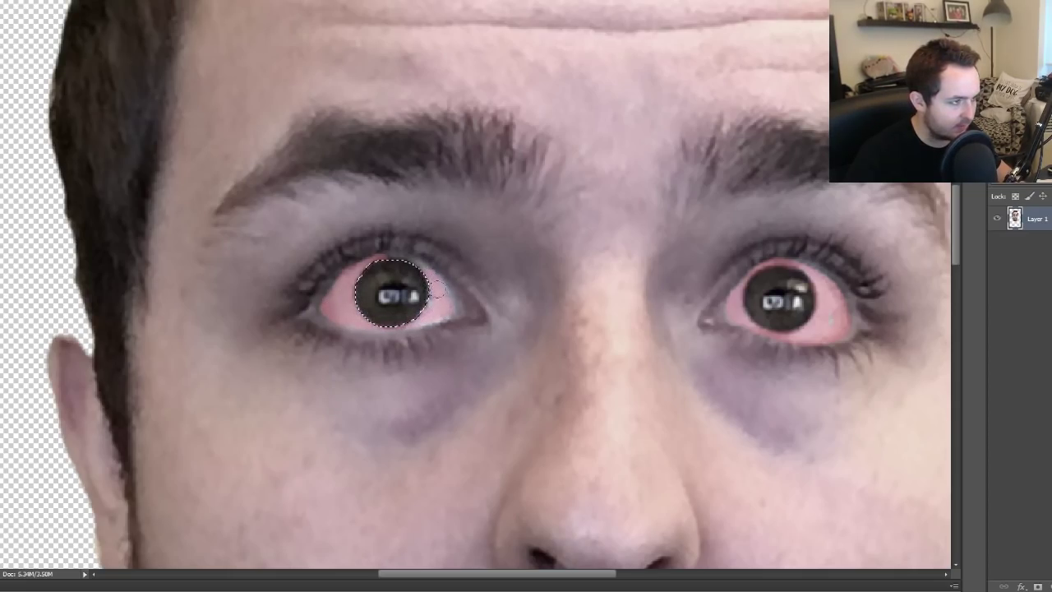
{"action": "key", "text": "ctrl+0"}
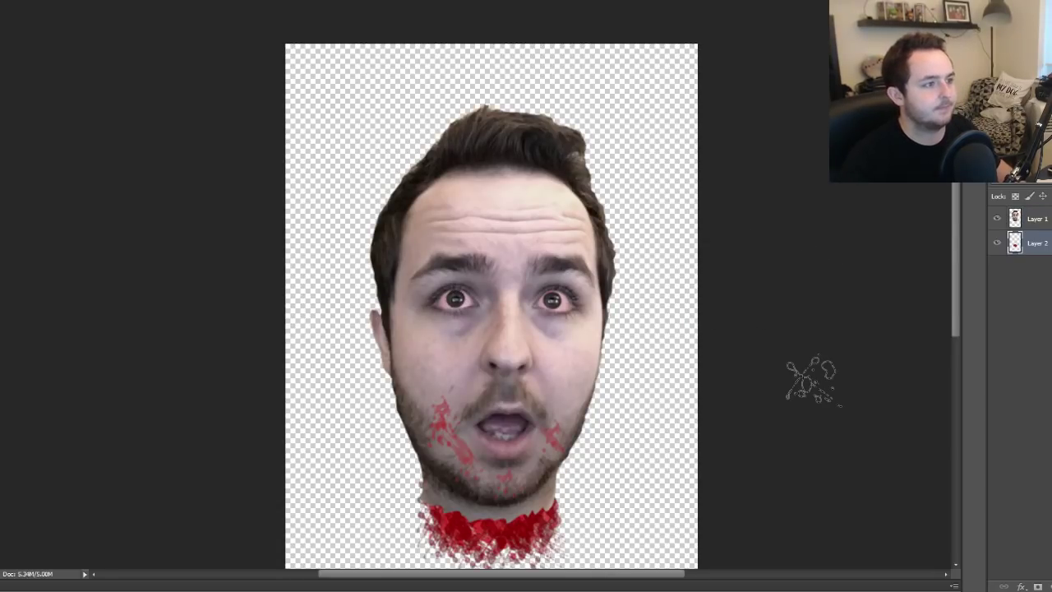
{"action": "left_click_drag", "start_coordinate": [440, 503], "coordinate": [421, 534]}
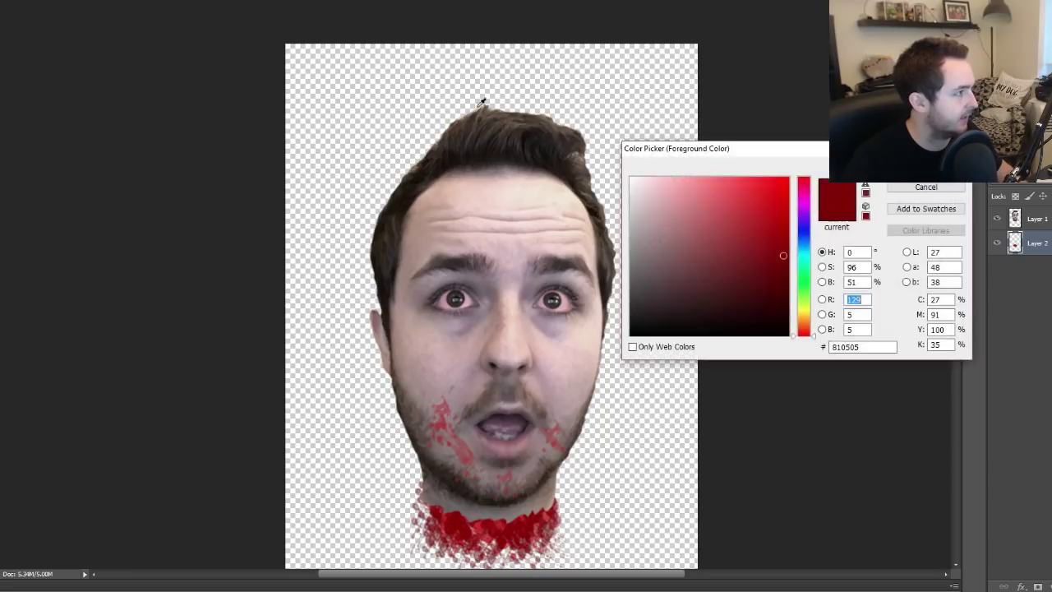
{"action": "key", "text": "Return"}
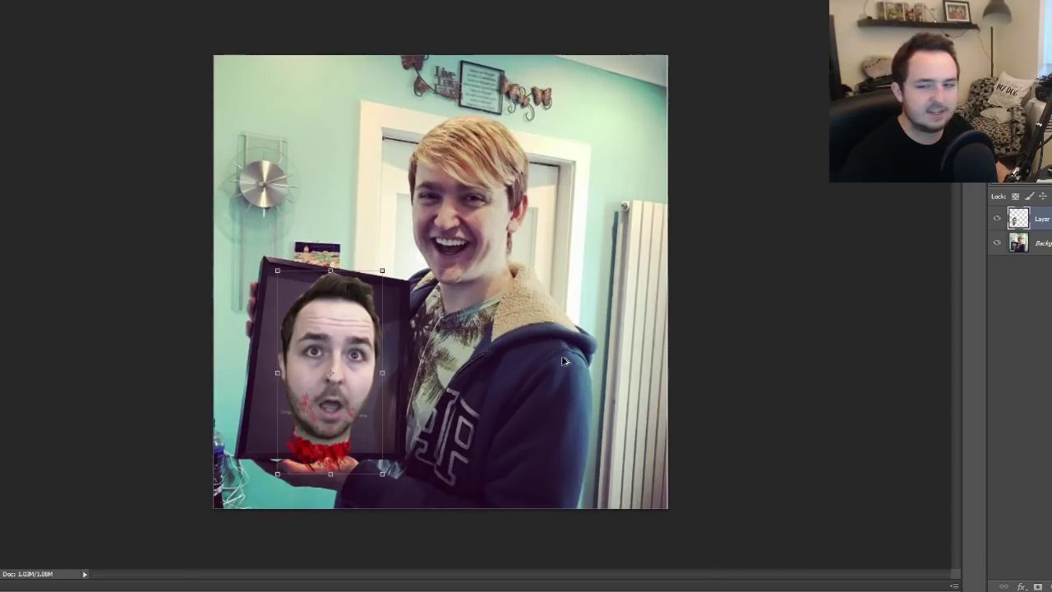
Commit the bloody head inside the blond friend's frame and bring up Save As
{"action": "key", "text": "Return"}
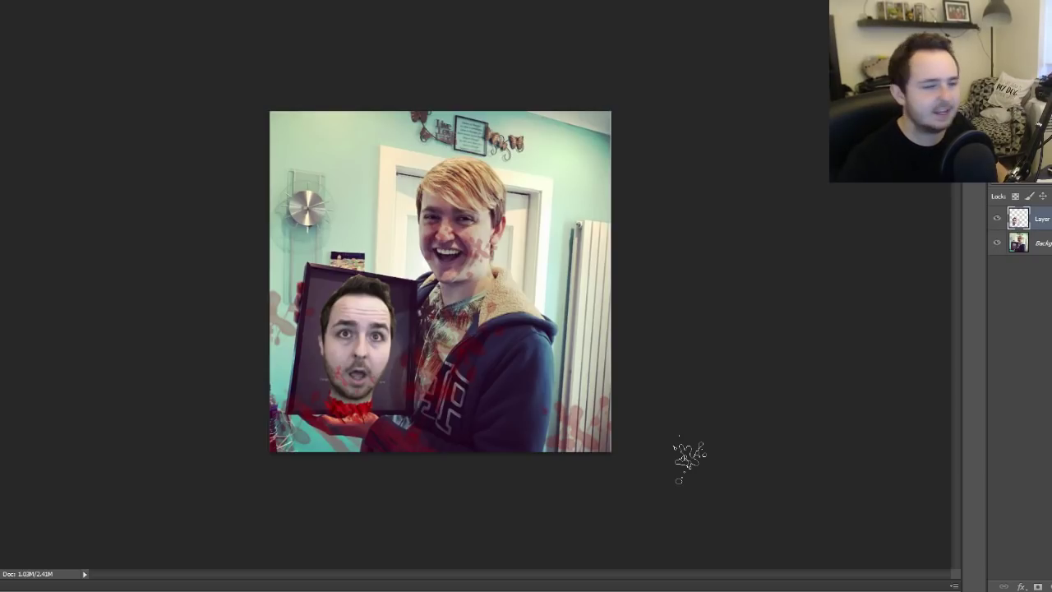
{"action": "key", "text": "ctrl+plus"}
{"action": "key", "text": "ctrl+shift+s"}
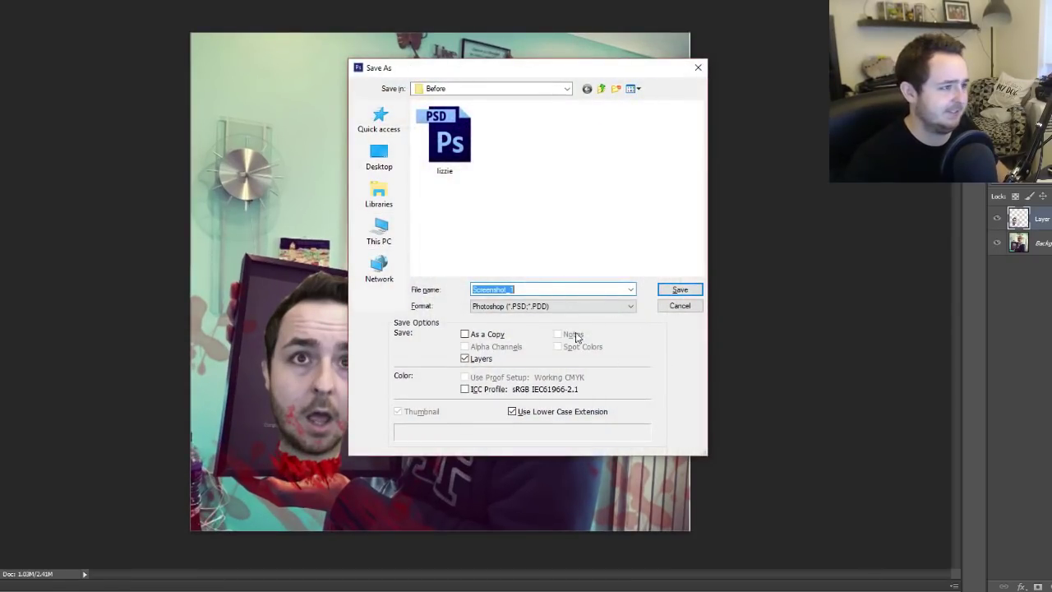
Choose the file format, move into the After folder, and start the file name with 'ol'
{"action": "left_click", "coordinate": [563, 305]}
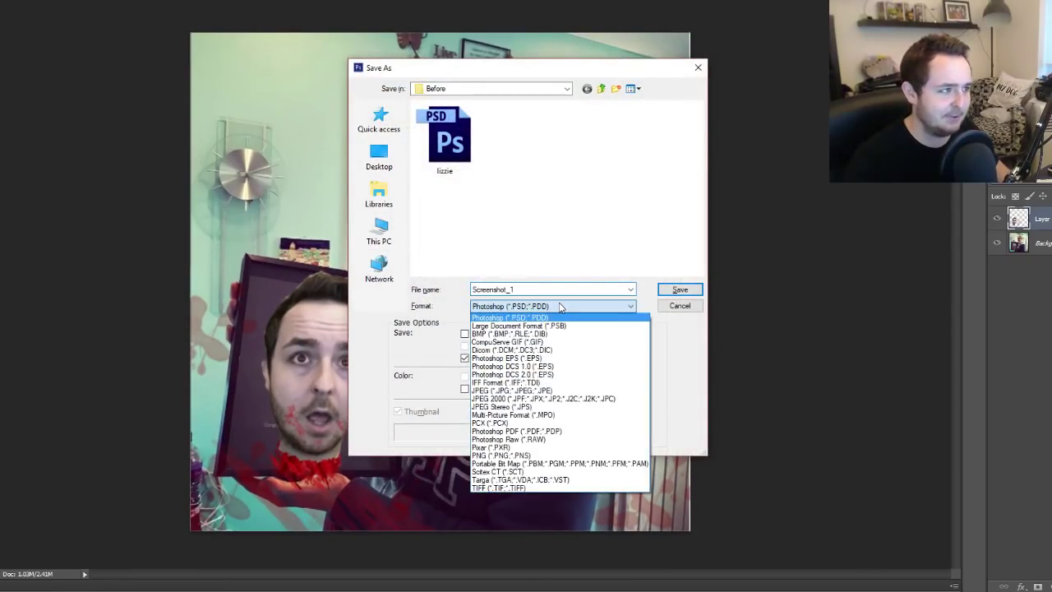
{"action": "left_click", "coordinate": [601, 82]}
{"action": "double_click", "coordinate": [488, 120]}
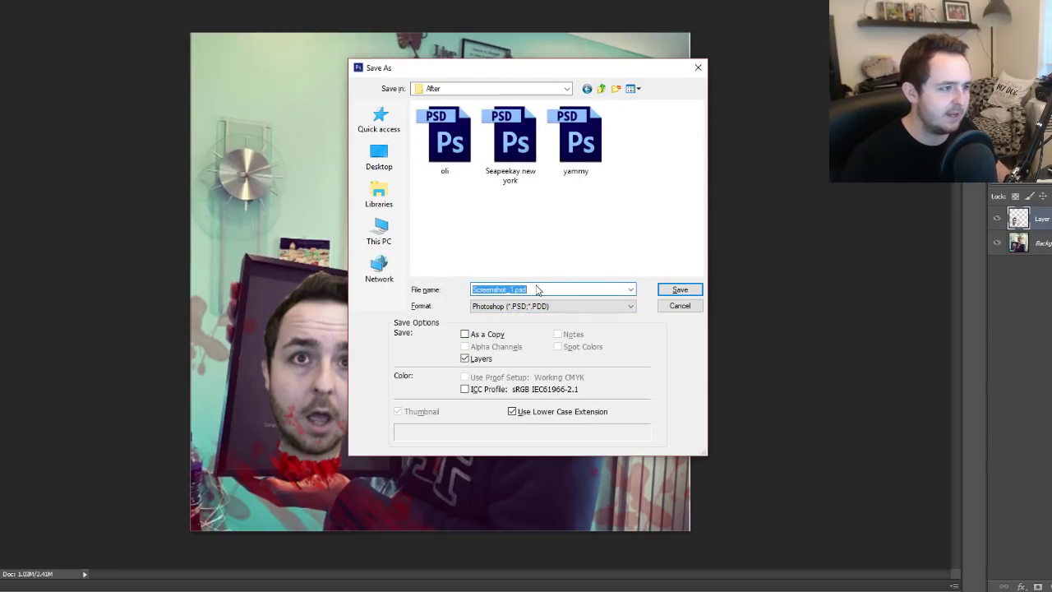
{"action": "type", "text": "ol"}
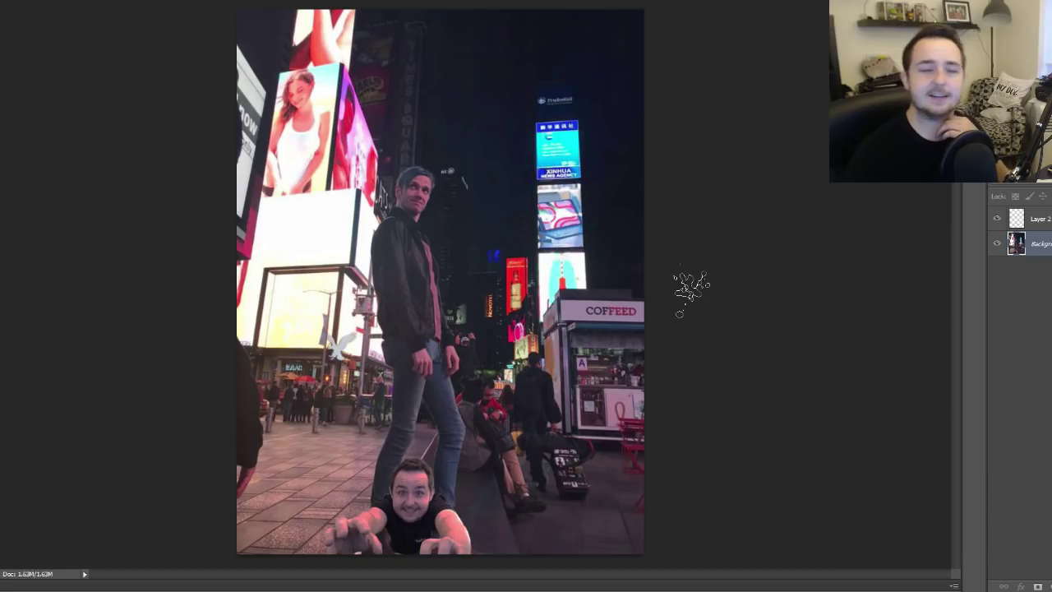